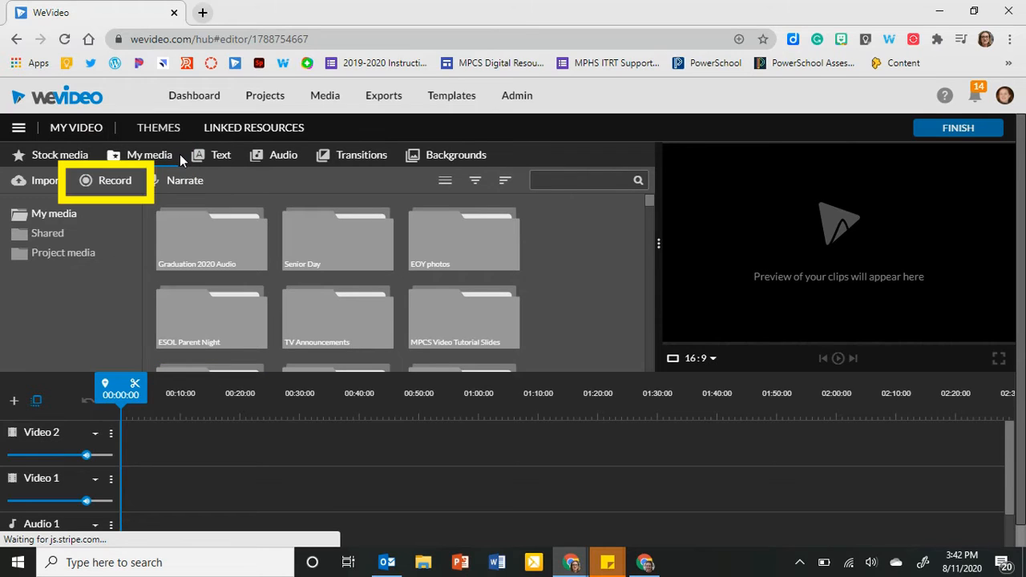
Set up a webcam recording using the HP HD Camera and the Default - Microphone audio source.
click(118, 182)
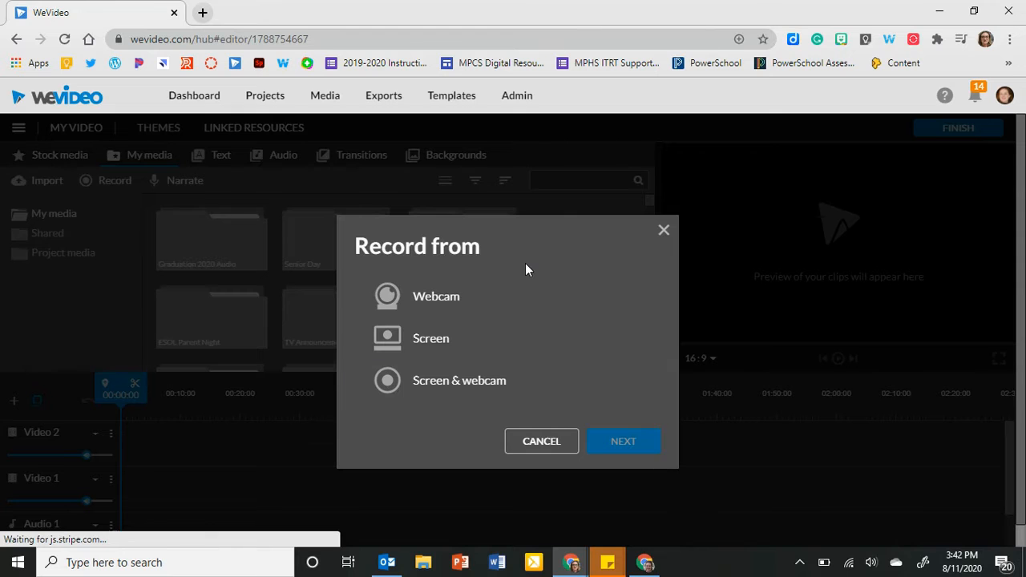
click(451, 297)
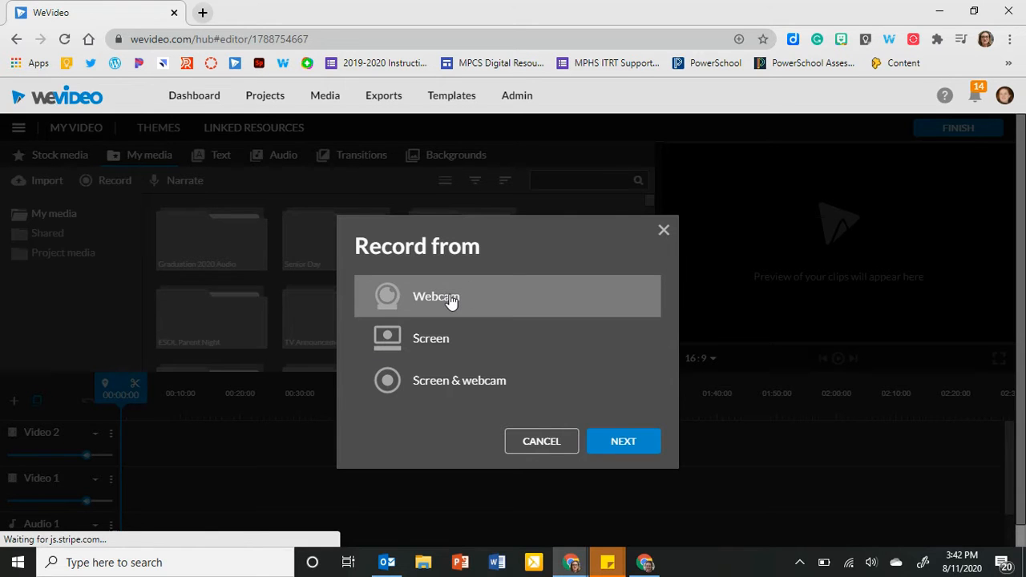
click(630, 442)
click(698, 192)
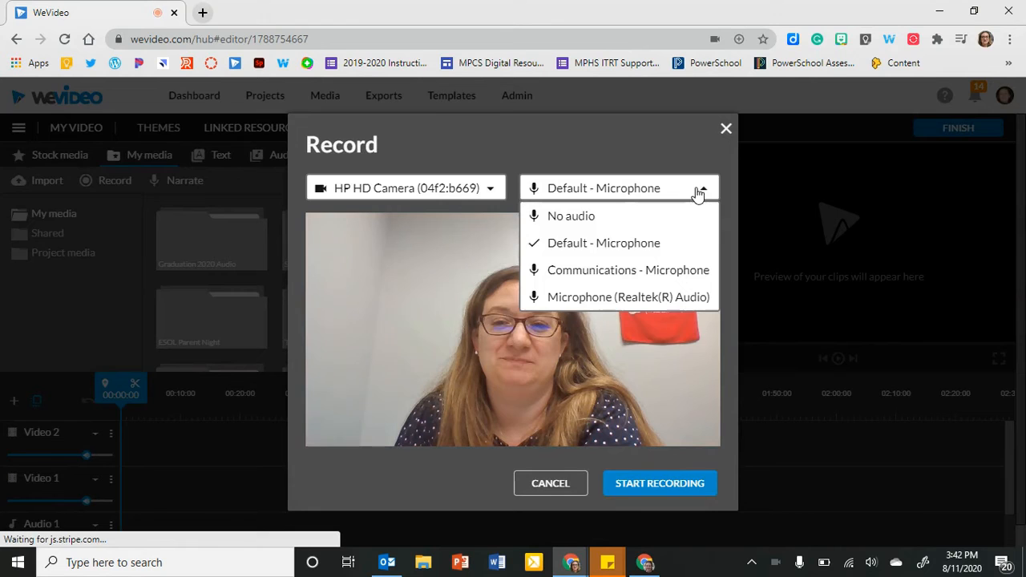
click(687, 245)
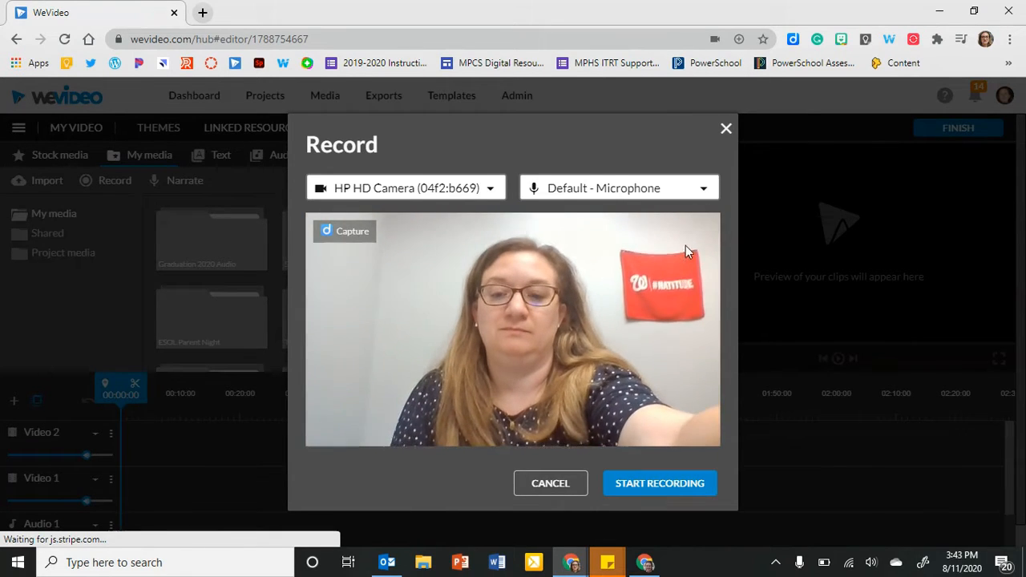
Record a webcam clip about two seconds long and save it to the project.
click(676, 485)
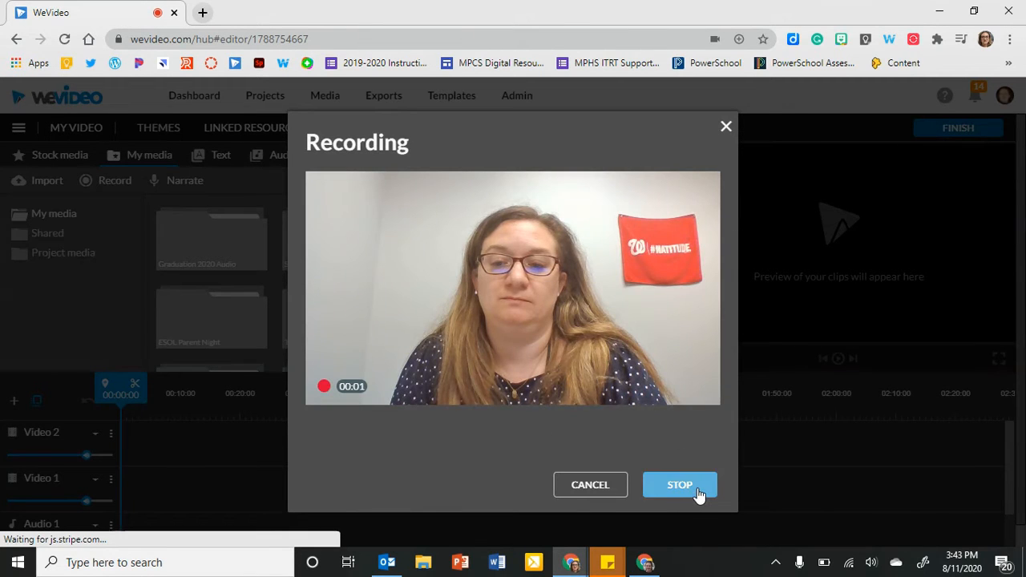
click(697, 489)
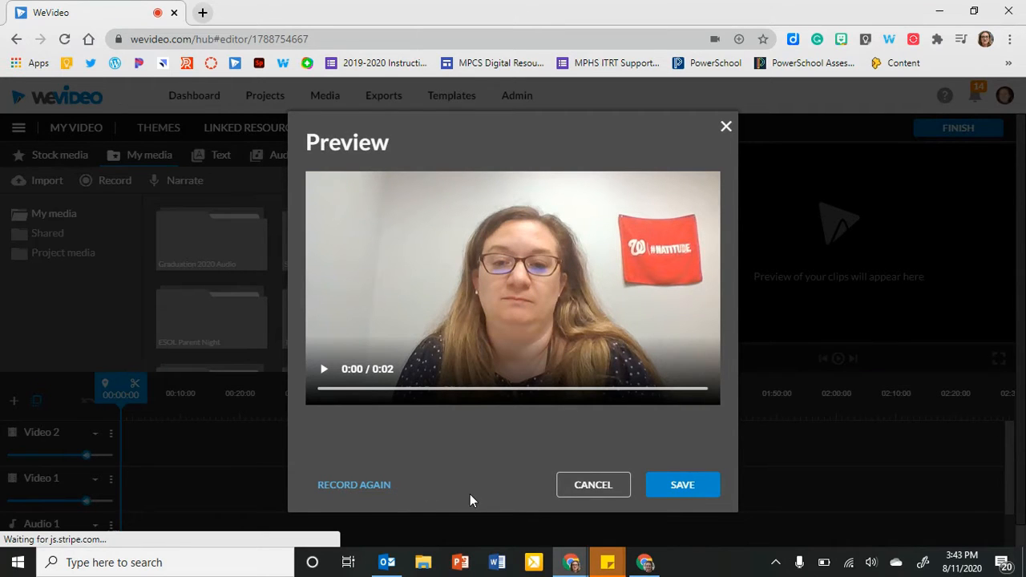
click(667, 489)
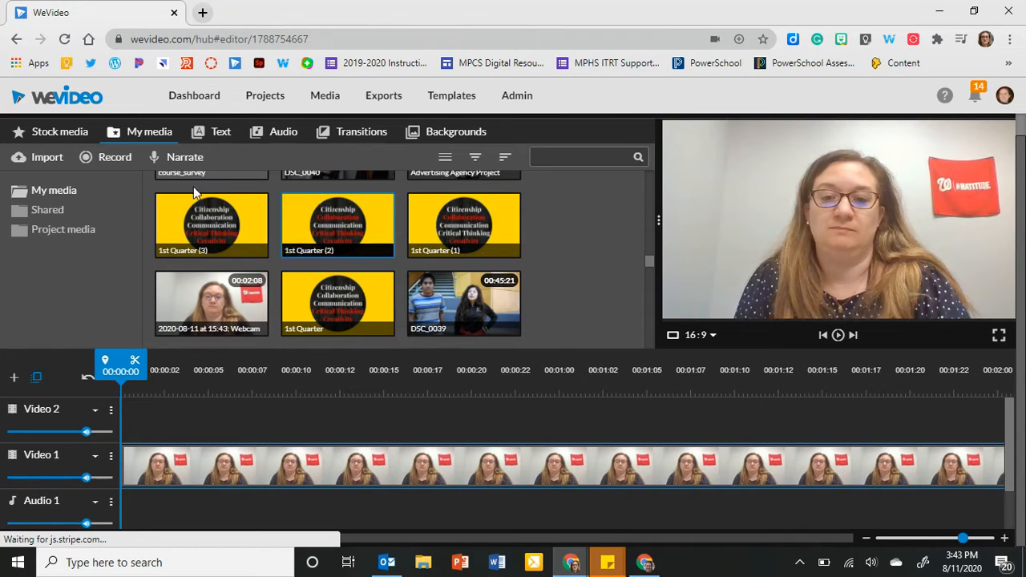
Start a screen-only recording of the entire screen with No audio and hide the sharing notice.
click(114, 160)
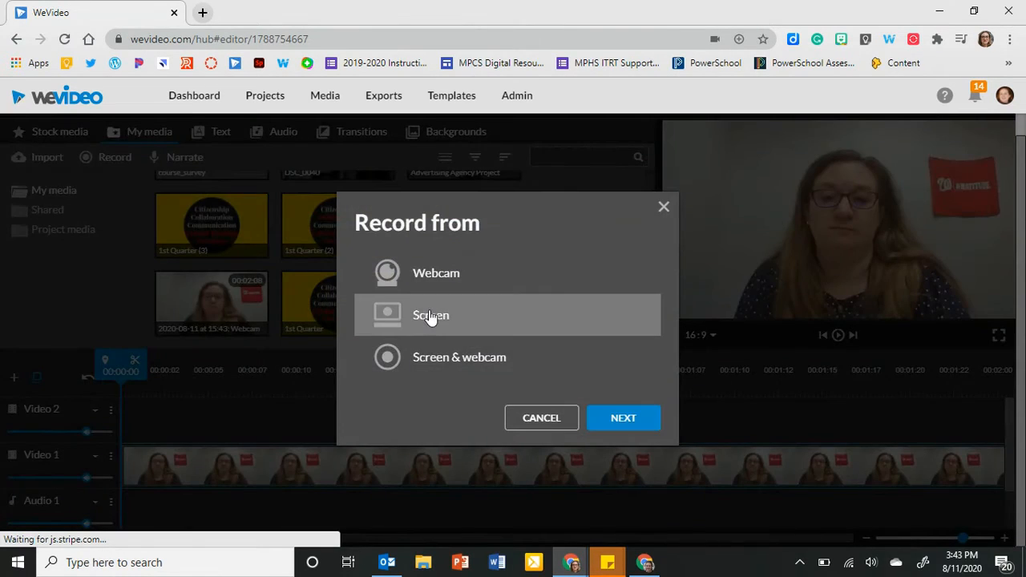
click(619, 415)
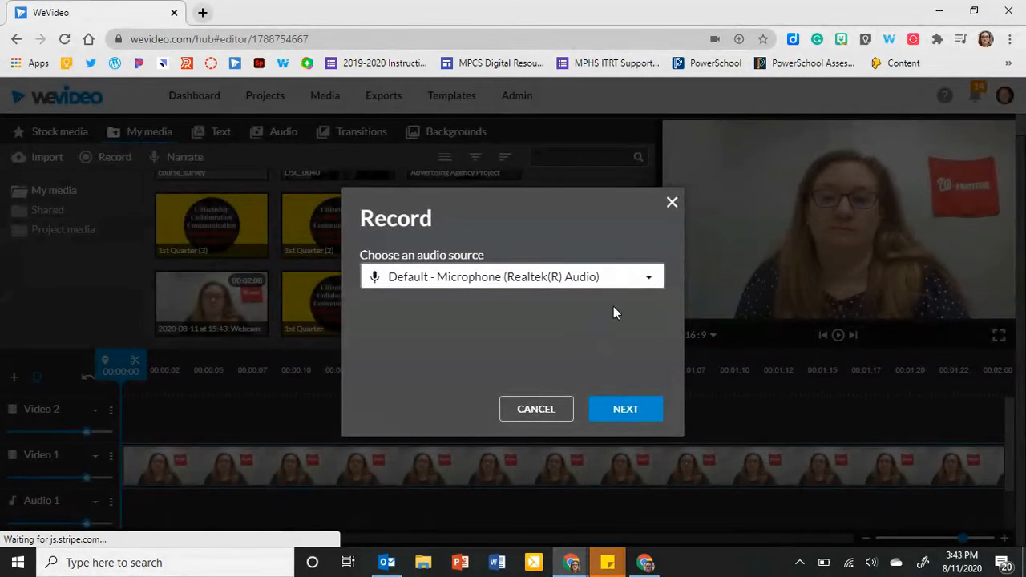
click(648, 281)
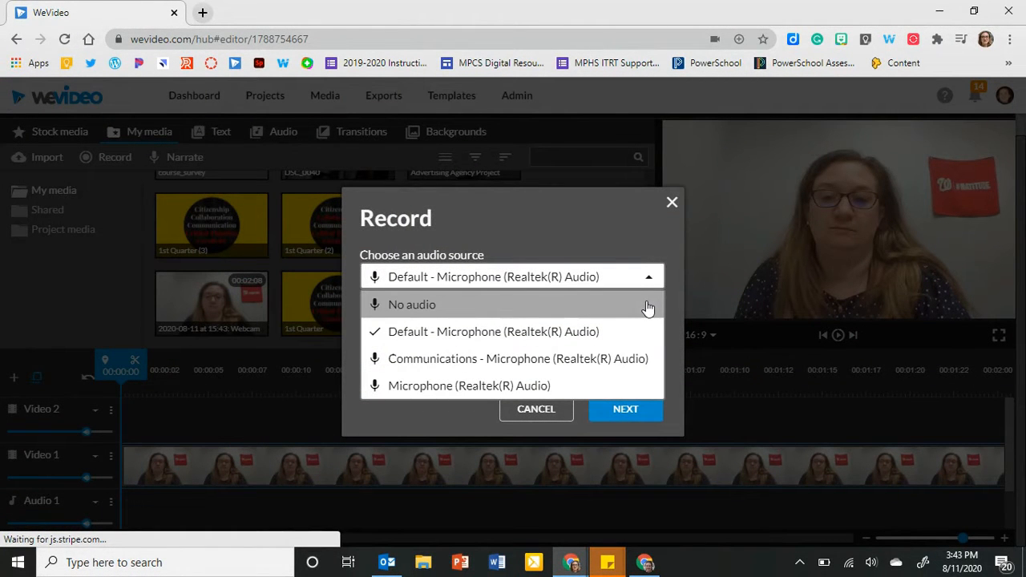
click(647, 305)
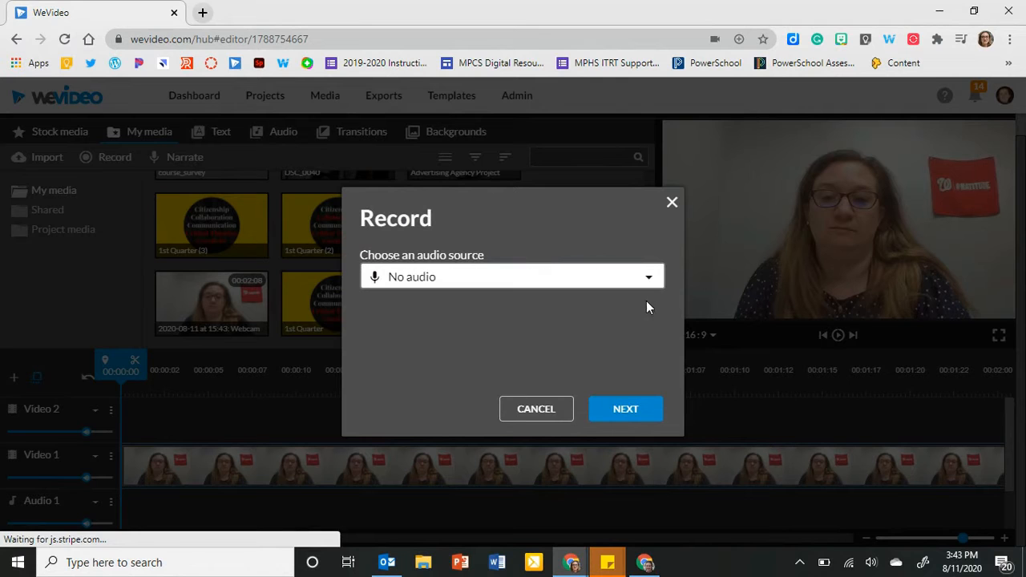
click(633, 411)
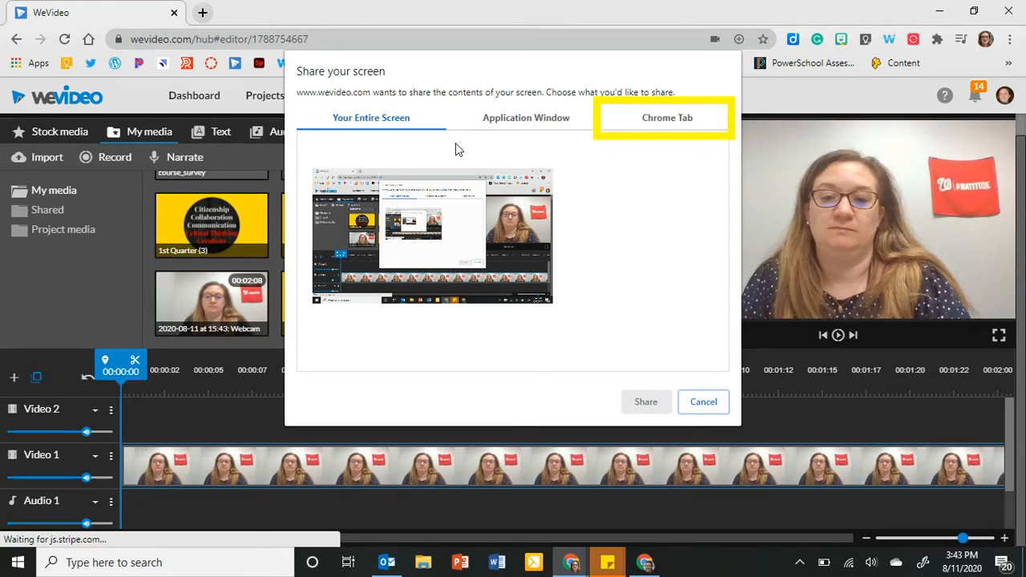
click(462, 209)
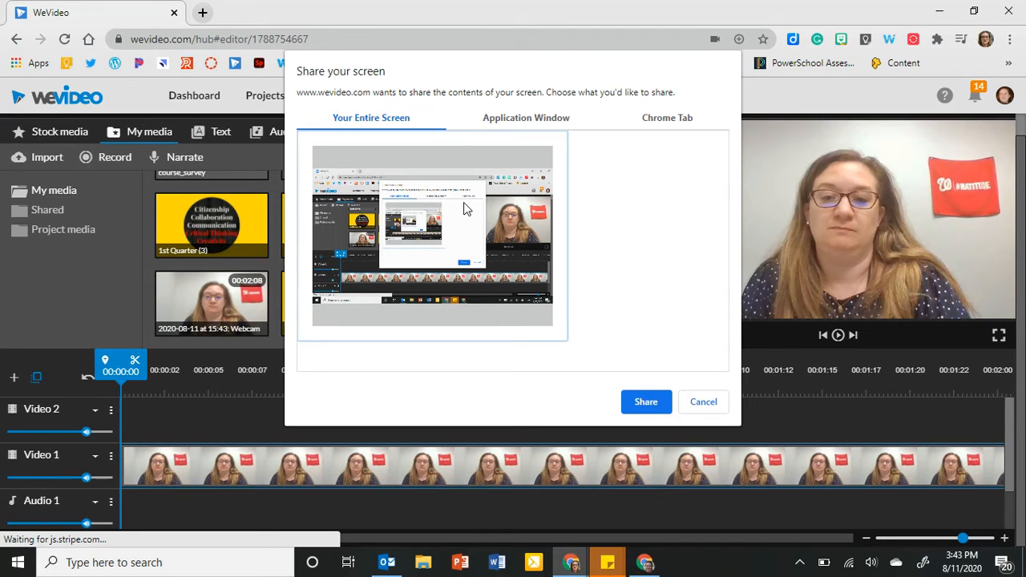
click(646, 402)
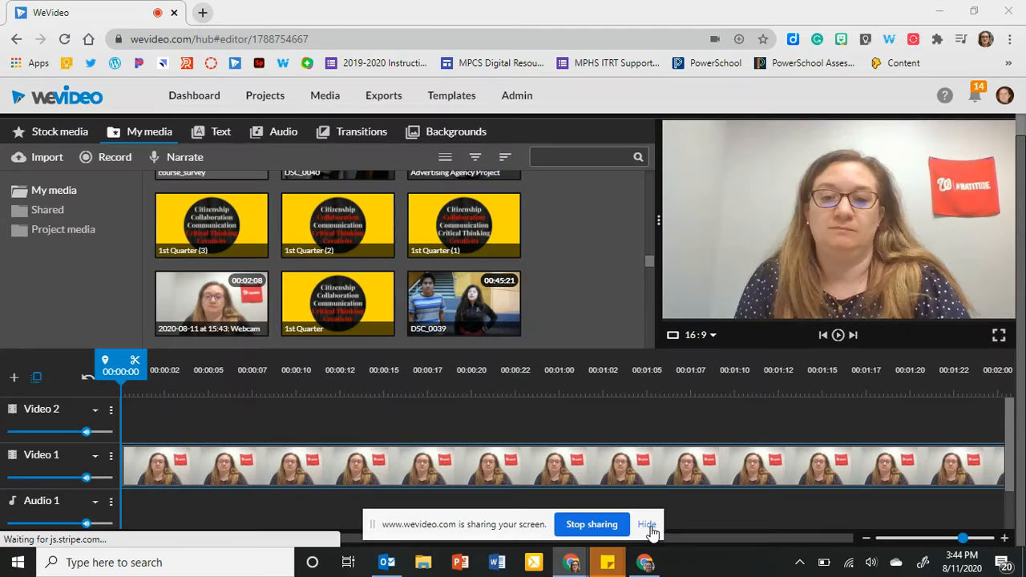
click(649, 528)
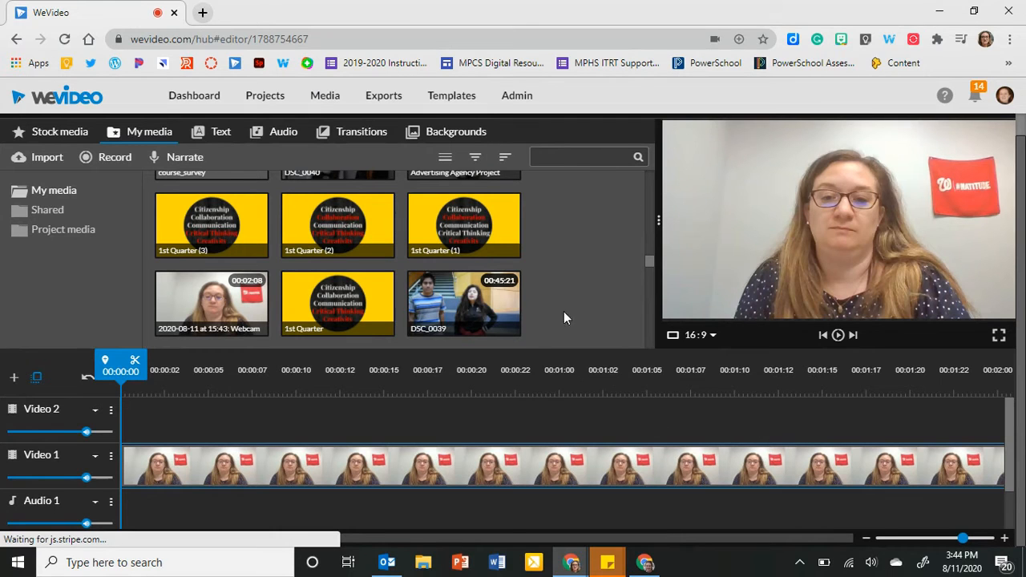
Preview the 1st Quarter (1), 1st Quarter and DSC_0039 media items while the screen is being recorded.
click(476, 217)
click(362, 300)
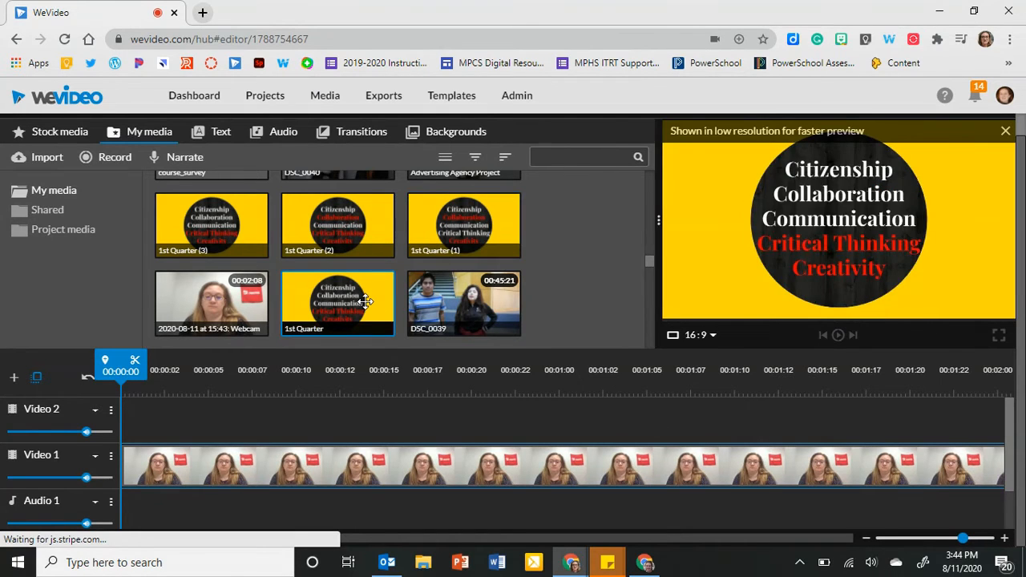
click(459, 303)
Bring back the hidden sharing notice, stop sharing the screen and discard the screen recording.
click(573, 562)
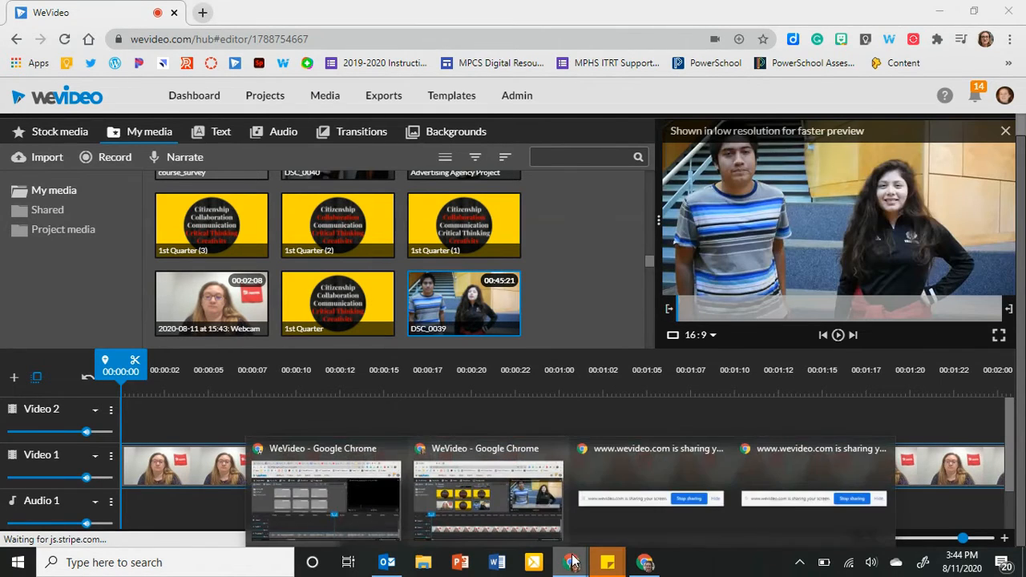
mouse_move(789, 525)
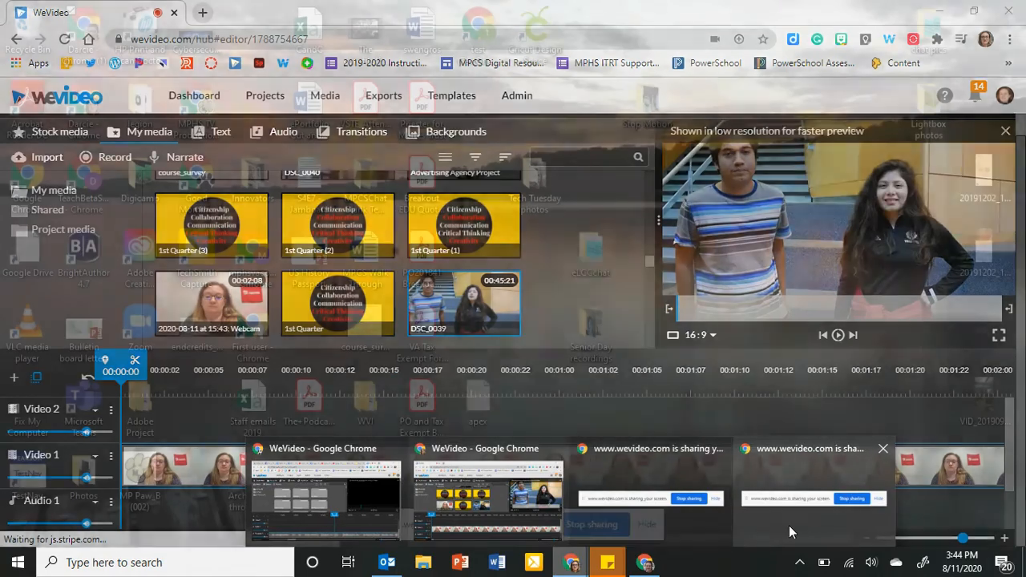
click(859, 499)
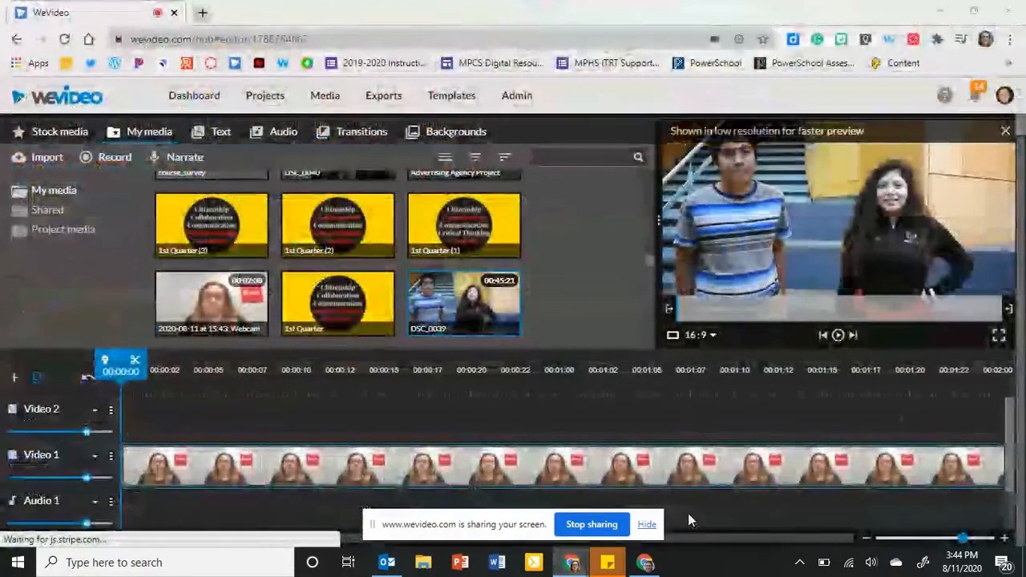
click(593, 526)
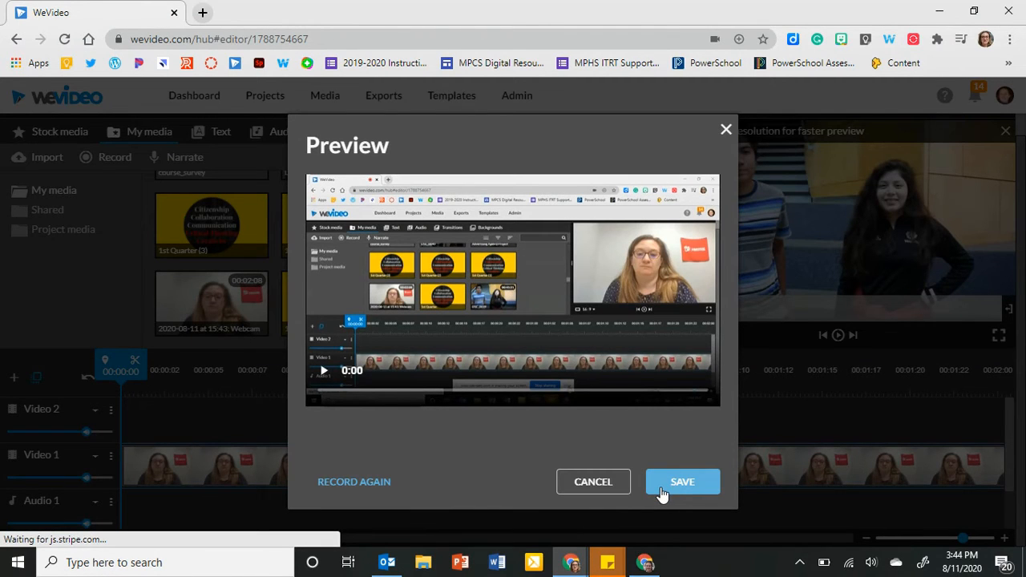
click(600, 494)
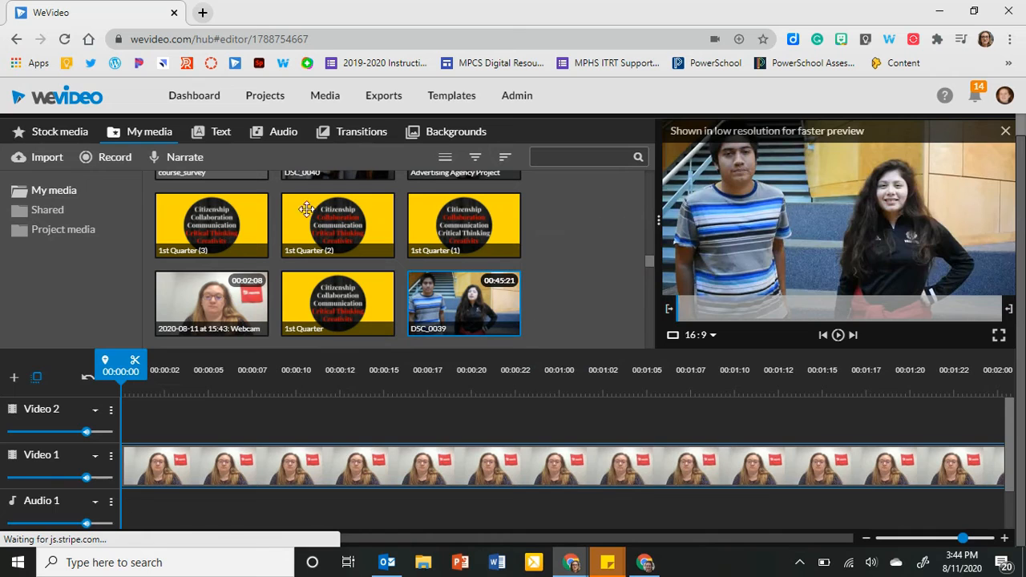
Start a Screen & webcam recording of the entire screen with the HP HD Camera and default microphone, hiding the sharing notice.
click(120, 159)
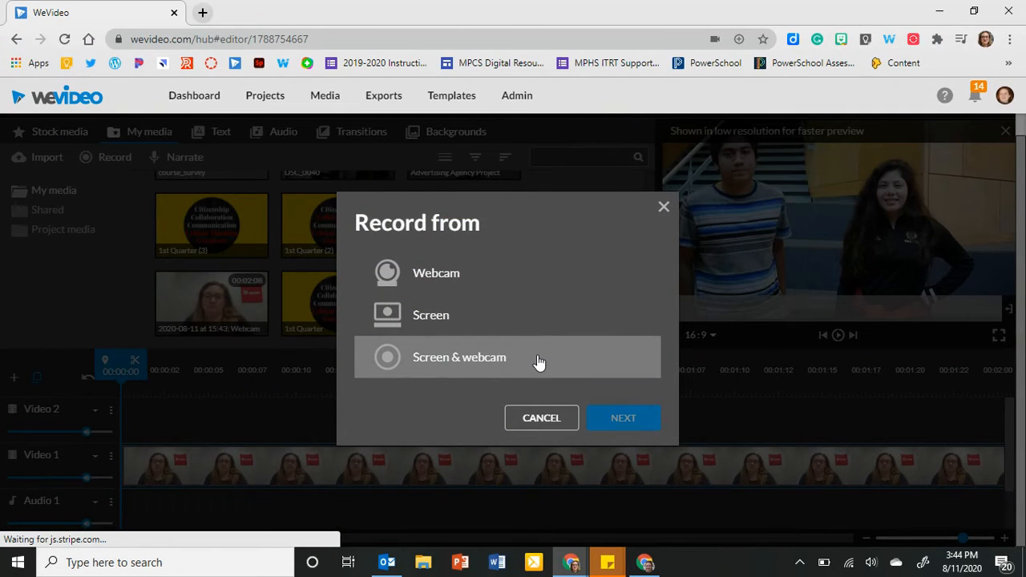
click(602, 417)
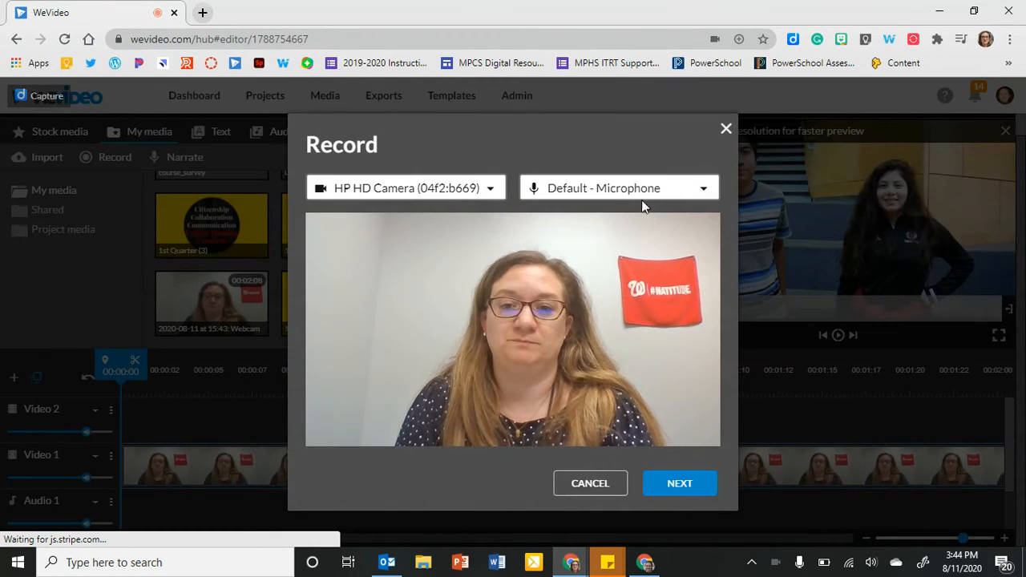
click(662, 481)
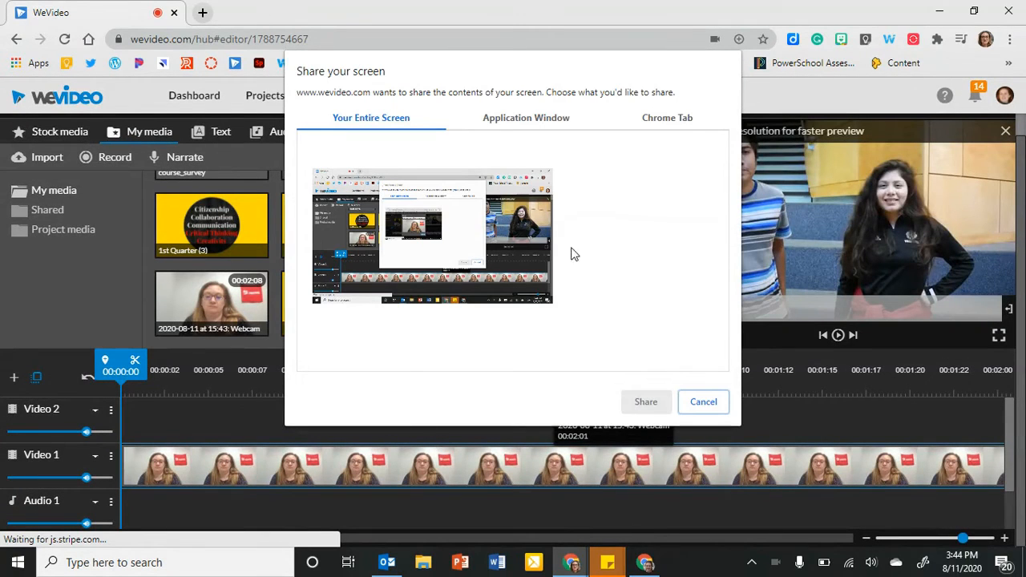
click(518, 241)
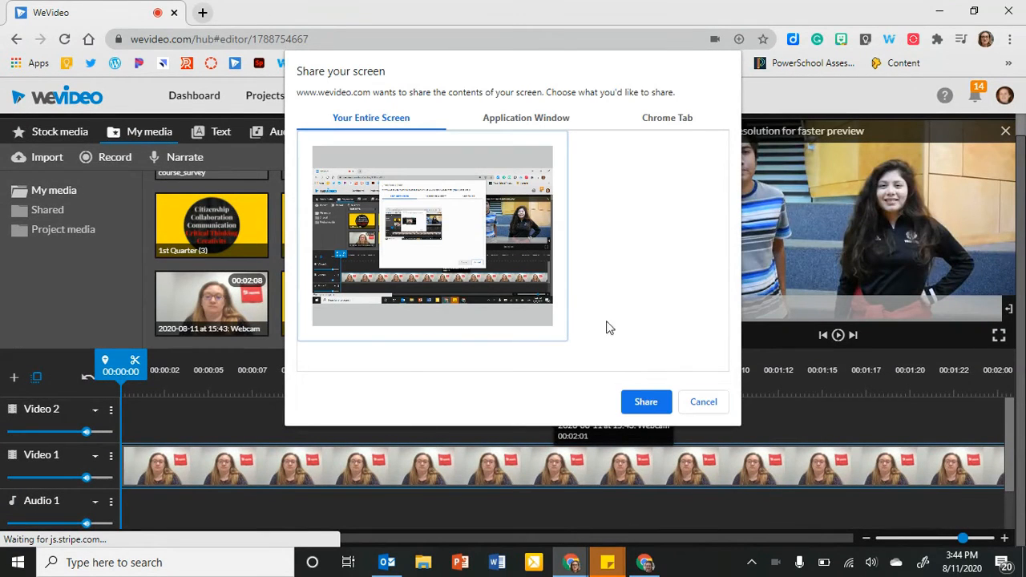
click(644, 403)
click(644, 525)
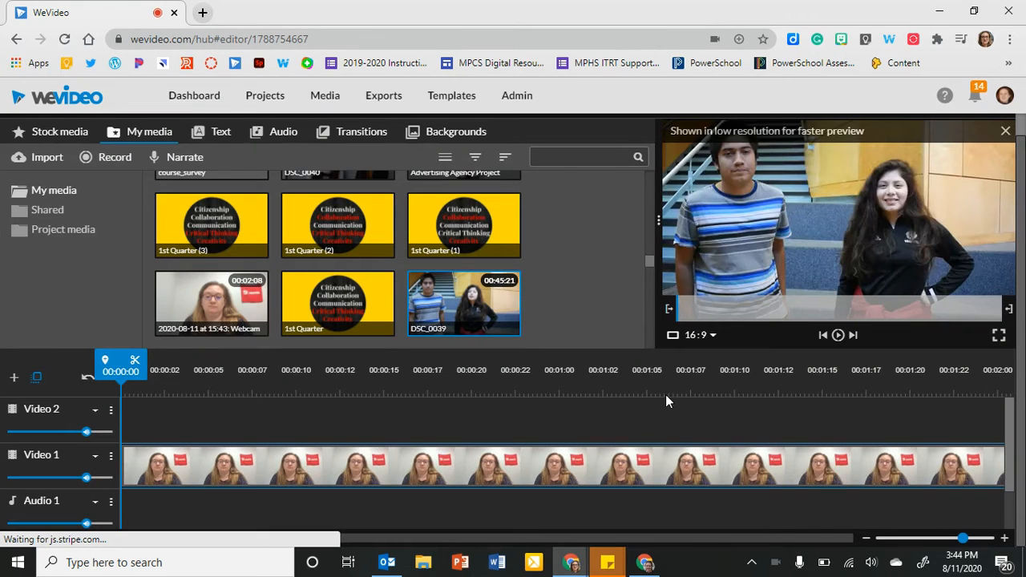
Preview the 1st Quarter (2) and 1st Quarter (3) images during the recording, and stop and save the screen and webcam recording.
click(339, 229)
click(209, 215)
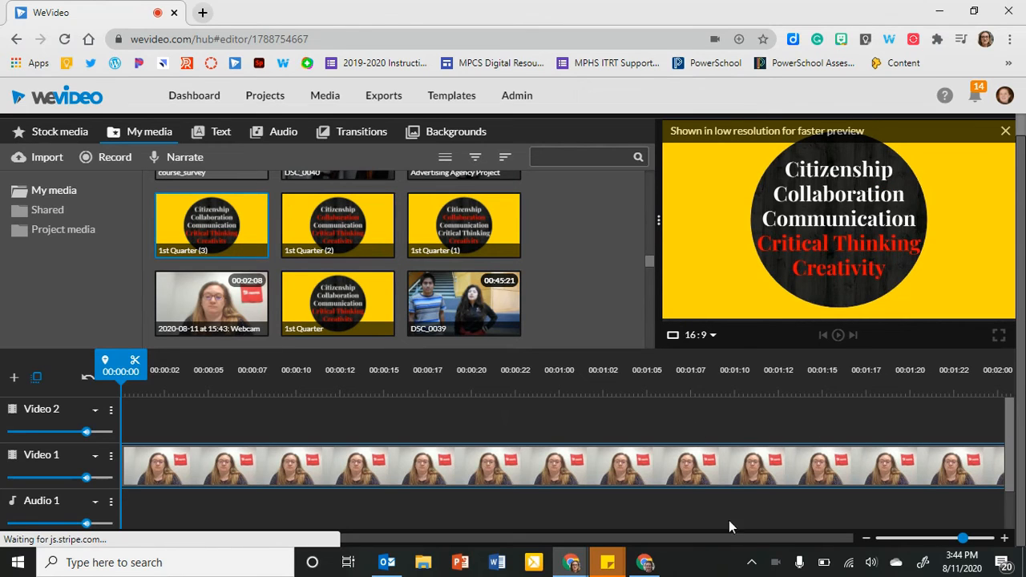
click(801, 479)
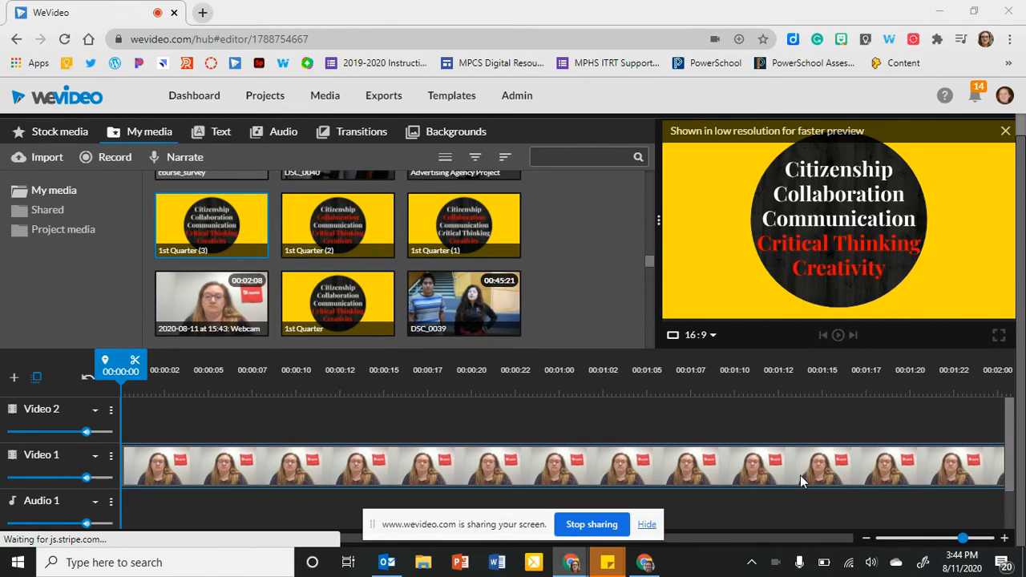
click(610, 525)
click(683, 449)
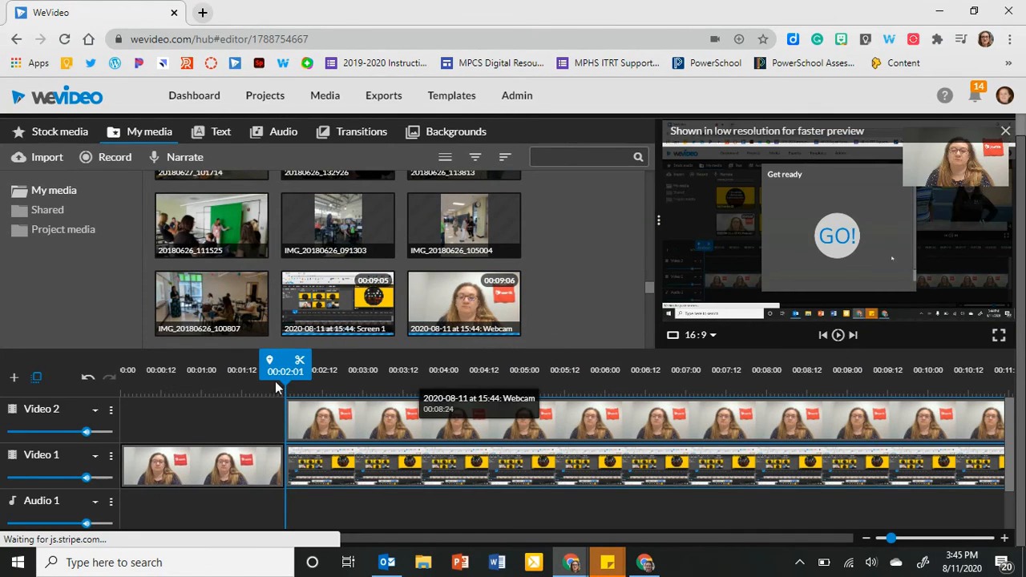
With the playhead at 00:02:13, move the Video 2 webcam overlay to the frame's lower-right corner, enlarge it and save the changes.
drag(285, 373, 294, 372)
click(327, 433)
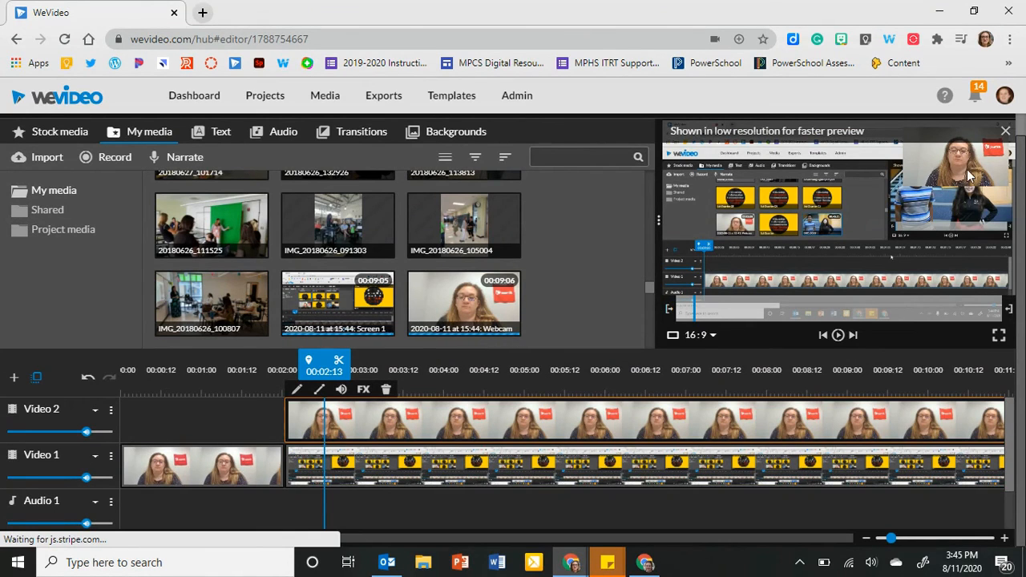
double_click(394, 415)
drag(944, 171, 945, 303)
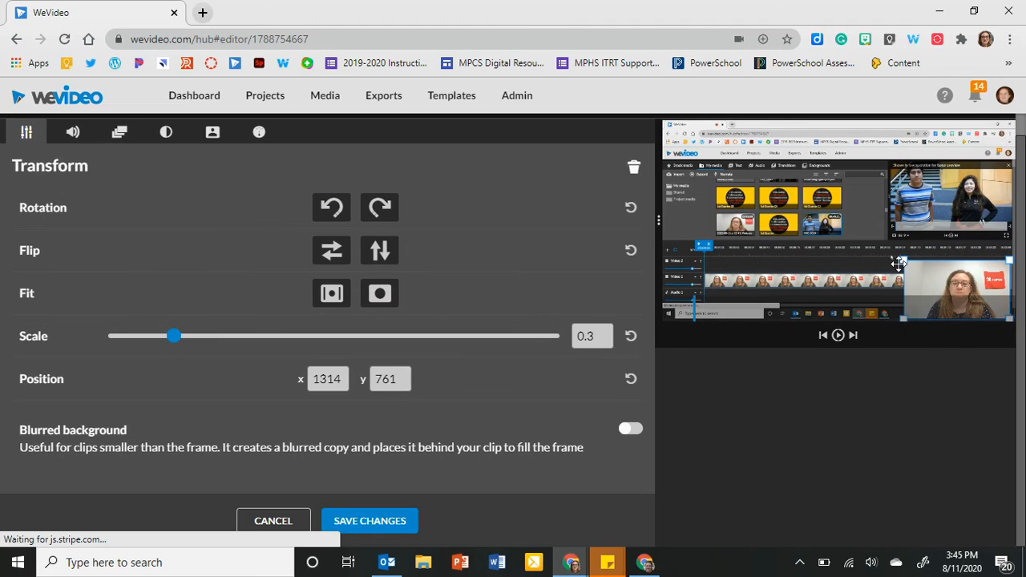
drag(904, 260, 859, 230)
click(385, 521)
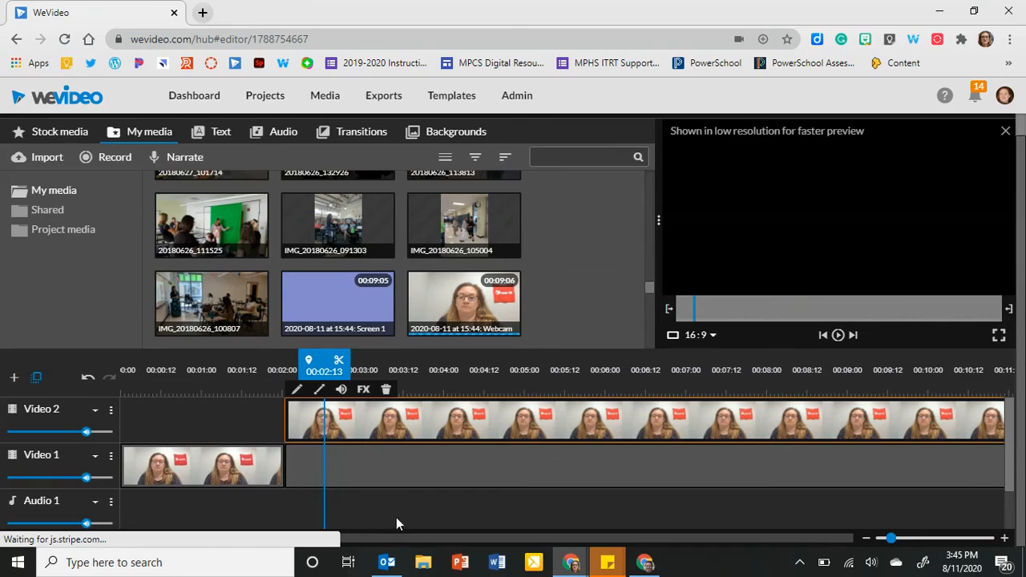